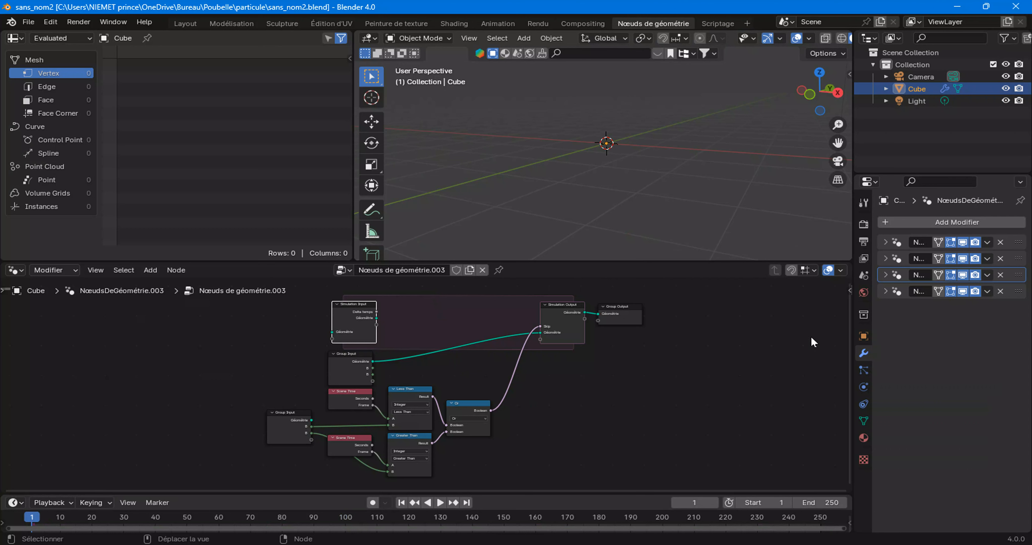
Open the cube's fourth modifier node tree and move Simulation Output and Group Output farther from Join Geometry.
{"action": "left_click_drag", "start_coordinate": [240, 341], "coordinate": [660, 477]}
{"action": "left_click", "coordinate": [1018, 292]}
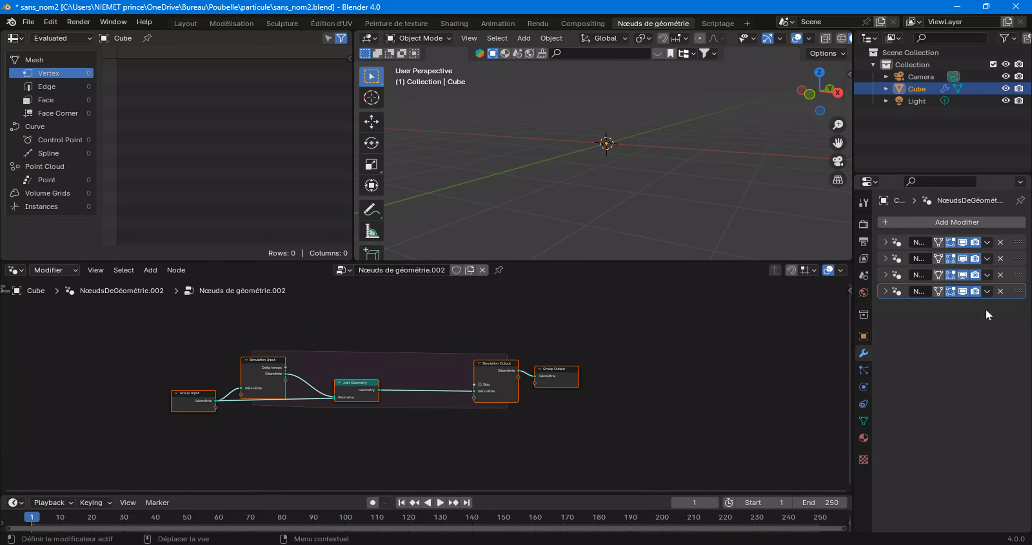
{"action": "left_click_drag", "start_coordinate": [482, 333], "coordinate": [617, 400]}
{"action": "left_click_drag", "start_coordinate": [496, 380], "coordinate": [615, 378]}
Insert a Set Position node with a Z offset of 0.1 m between Join Geometry and Simulation Output, and preview the animation.
{"action": "right_click", "coordinate": [426, 347]}
{"action": "mouse_move", "coordinate": [426, 347]}
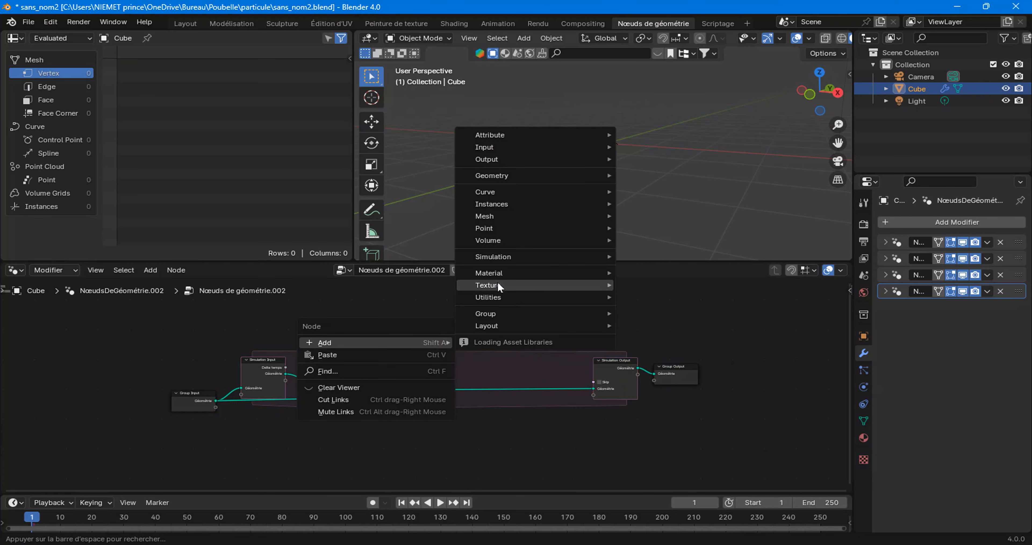
{"action": "mouse_move", "coordinate": [506, 175]}
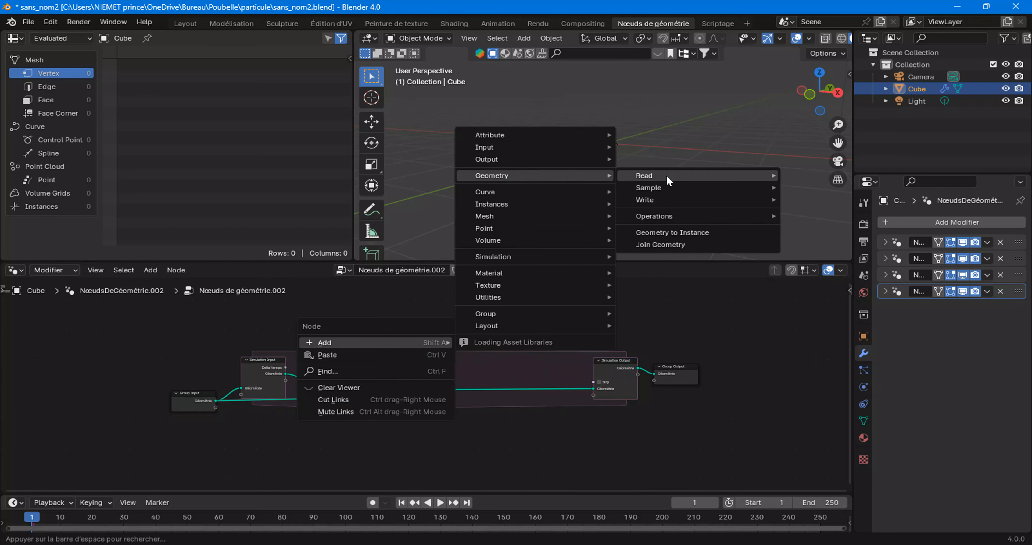
{"action": "mouse_move", "coordinate": [681, 200]}
{"action": "left_click", "coordinate": [807, 212]}
{"action": "left_click", "coordinate": [431, 365]}
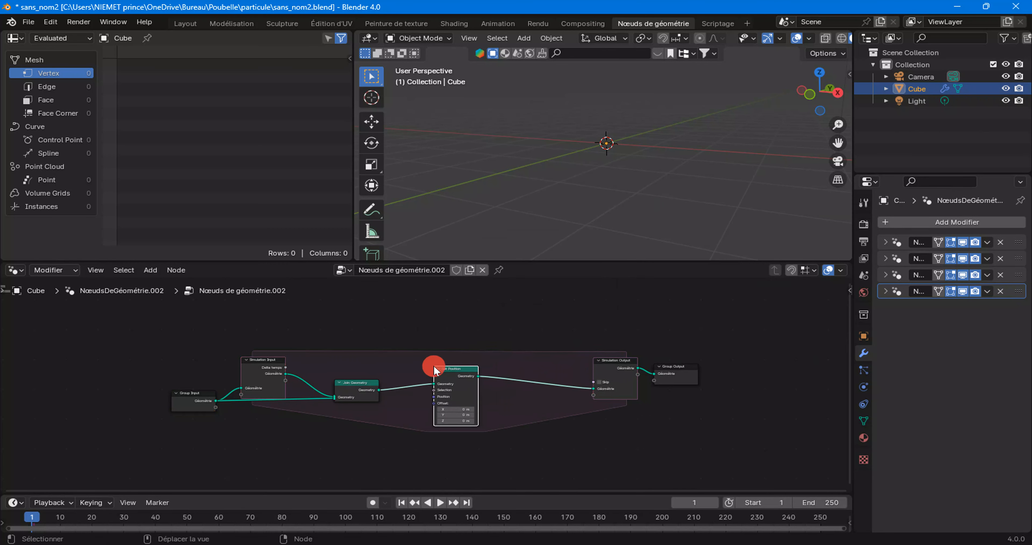
{"action": "scroll", "coordinate": [441, 368], "scroll_direction": "up", "scroll_amount": 3}
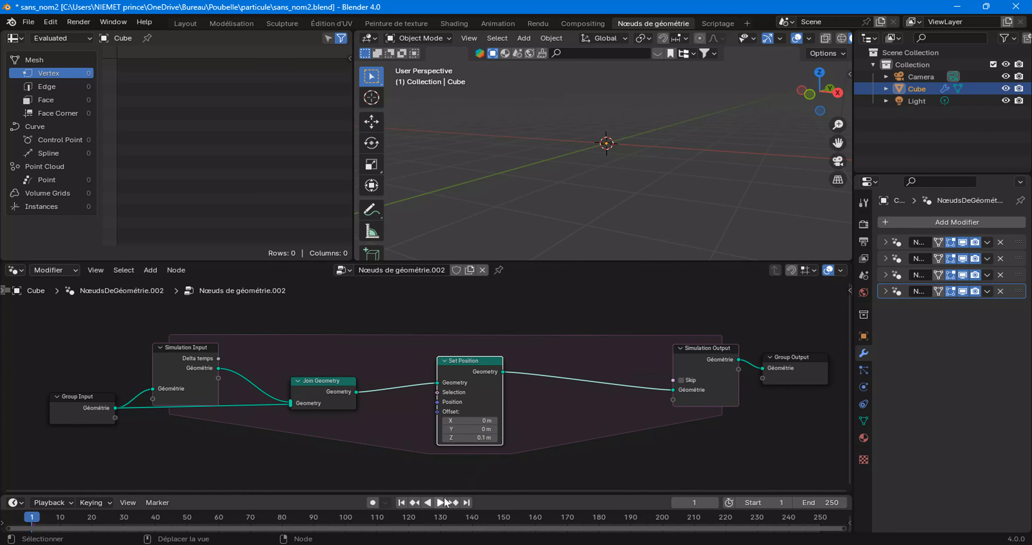
{"action": "left_click", "coordinate": [439, 503]}
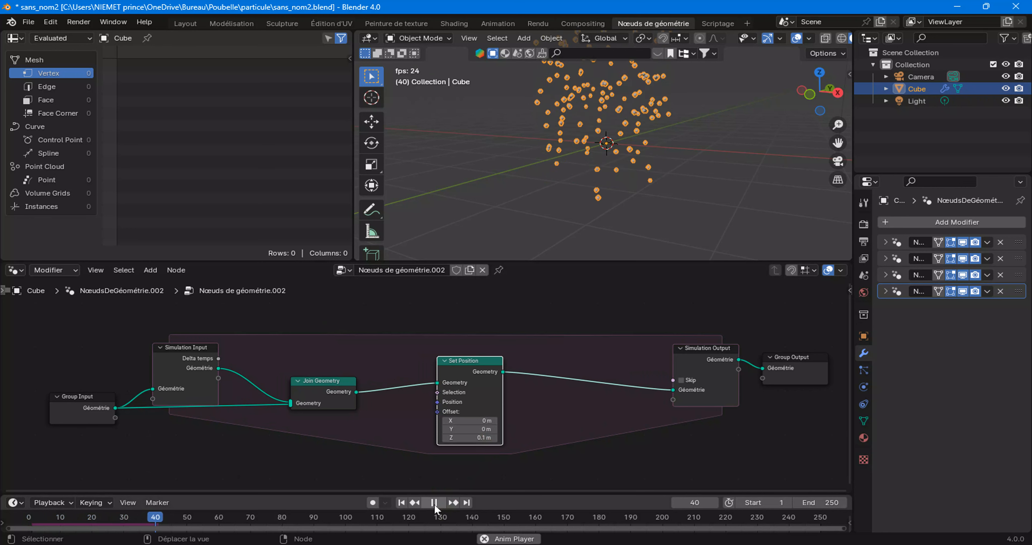
{"action": "left_click", "coordinate": [434, 502]}
Set the third modifier's second B input to 250 and return the timeline to the first frame.
{"action": "left_click", "coordinate": [886, 274]}
{"action": "left_click", "coordinate": [973, 324]}
{"action": "type", "text": "250"}
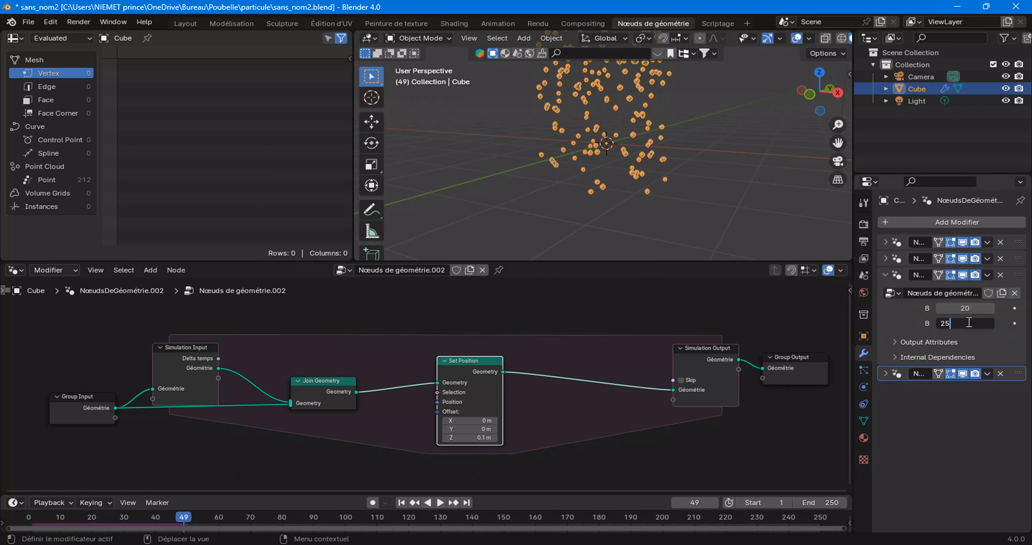
{"action": "key", "text": "Return"}
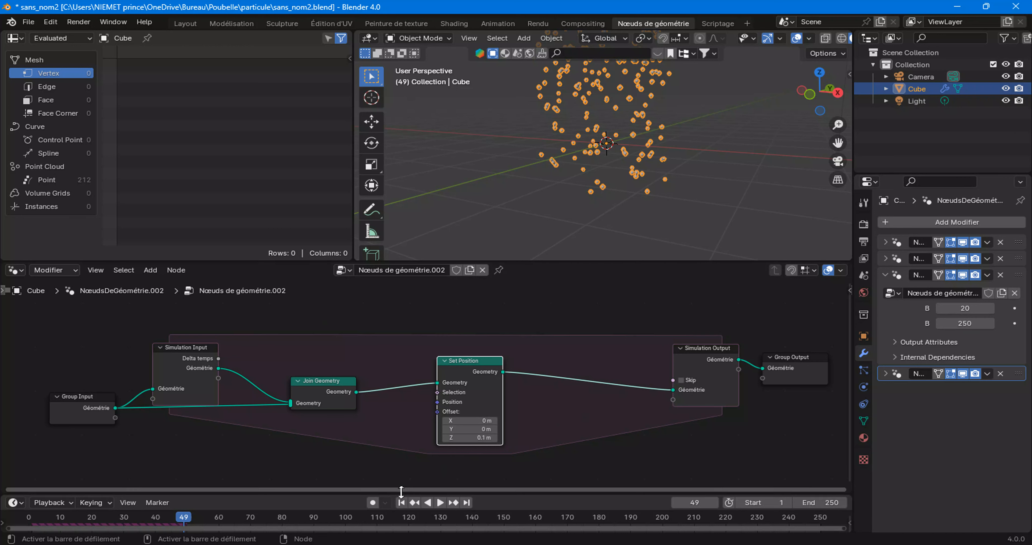
{"action": "left_click", "coordinate": [401, 502]}
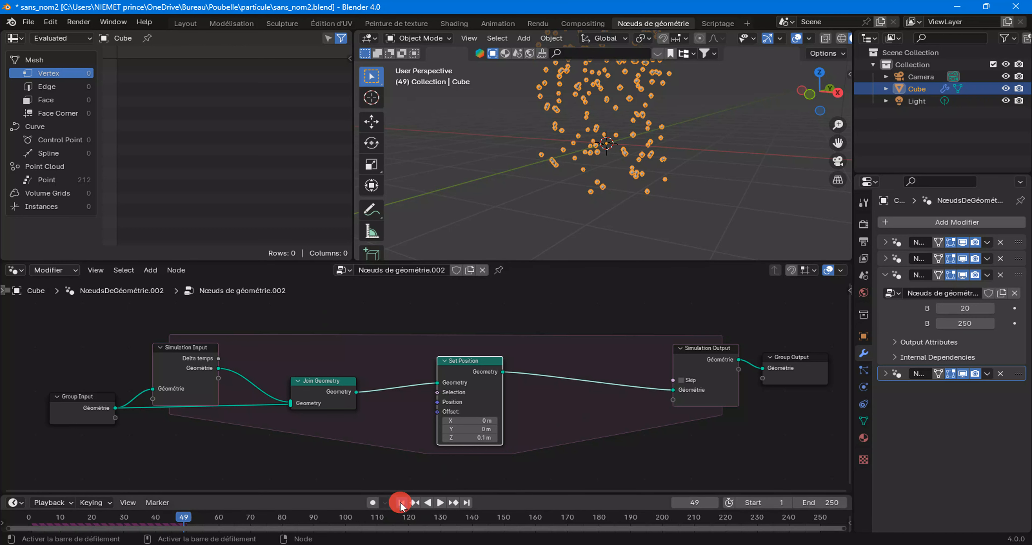
Add another Geometry Nodes modifier to the cube with a new node group.
{"action": "left_click", "coordinate": [918, 223]}
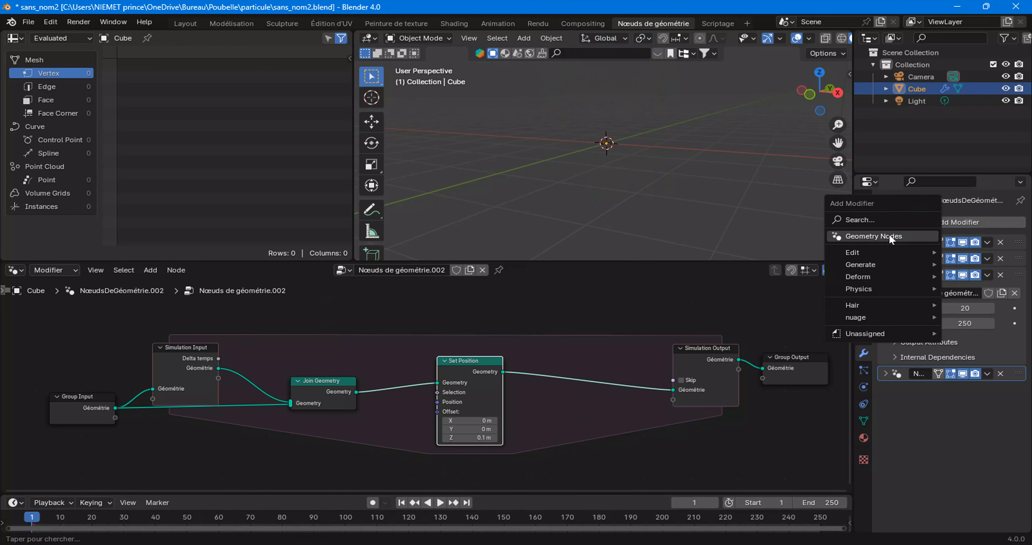
{"action": "left_click", "coordinate": [870, 236]}
{"action": "left_click", "coordinate": [934, 408]}
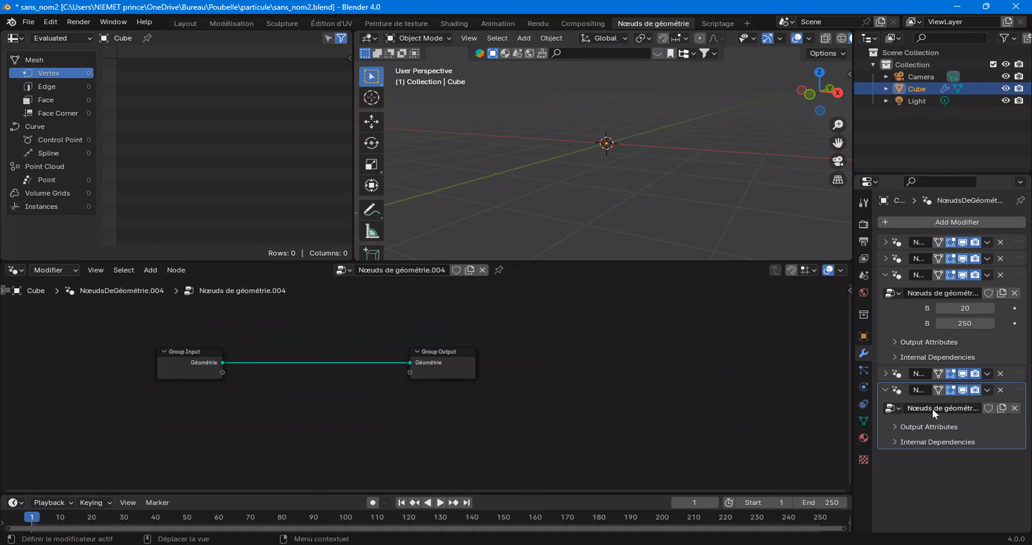
{"action": "key", "text": "Home"}
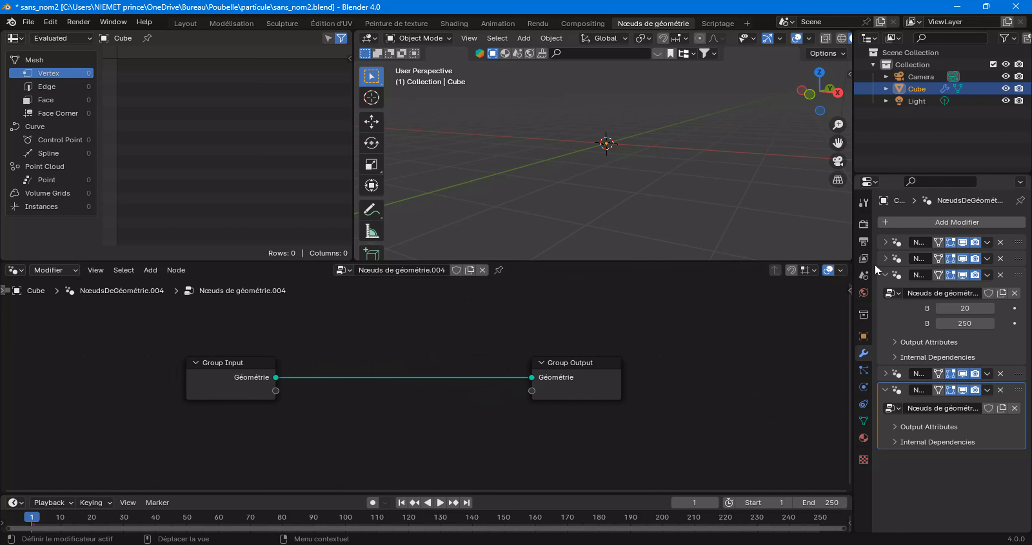
Collapse the third modifier, reopen the fourth modifier's node tree and move Group Input away from Simulation Input.
{"action": "left_click", "coordinate": [885, 275]}
{"action": "left_click", "coordinate": [1018, 293]}
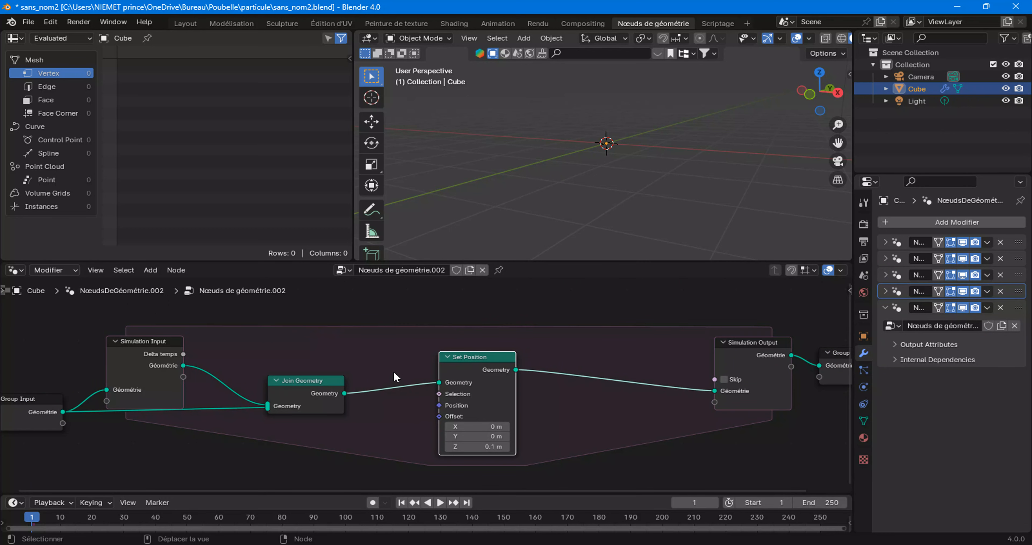
{"action": "left_click_drag", "start_coordinate": [303, 407], "coordinate": [308, 412]}
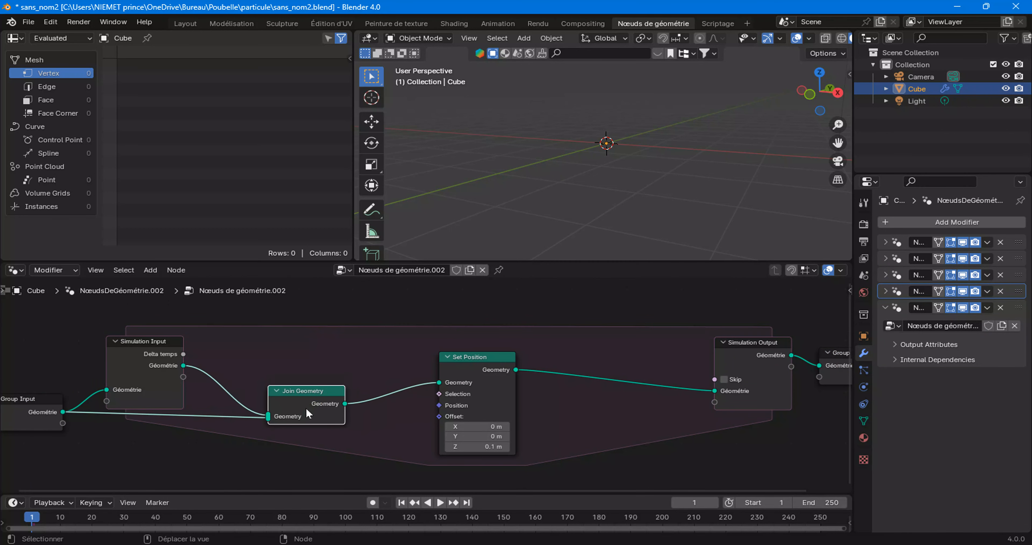
{"action": "middle_click_drag", "start_coordinate": [182, 438], "coordinate": [364, 424]}
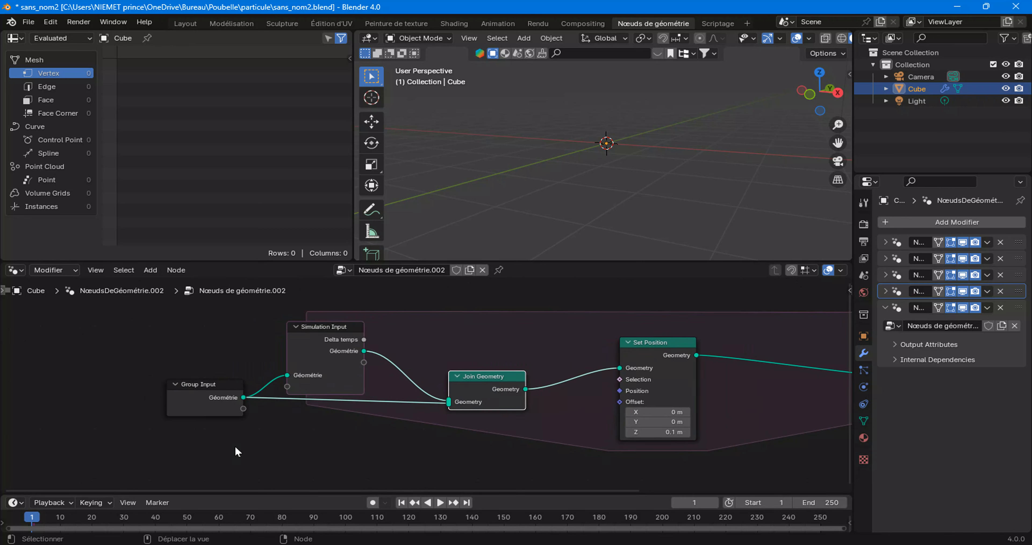
{"action": "scroll", "coordinate": [283, 445], "scroll_direction": "up", "scroll_amount": 2}
{"action": "left_click_drag", "start_coordinate": [211, 394], "coordinate": [94, 396]}
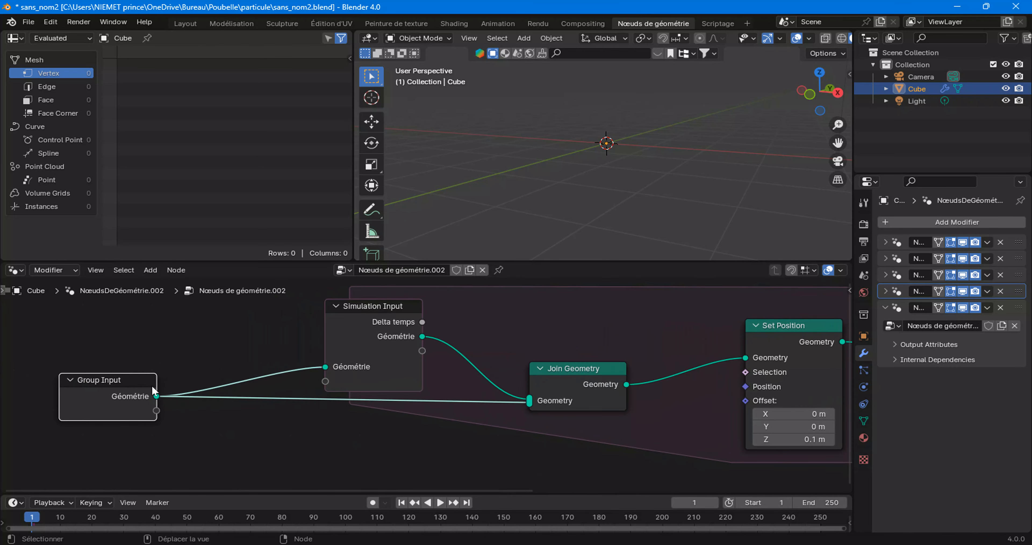
Insert a Store Named Attribute node between Group Input and Simulation Input.
{"action": "right_click", "coordinate": [197, 350]}
{"action": "mouse_move", "coordinate": [207, 347]}
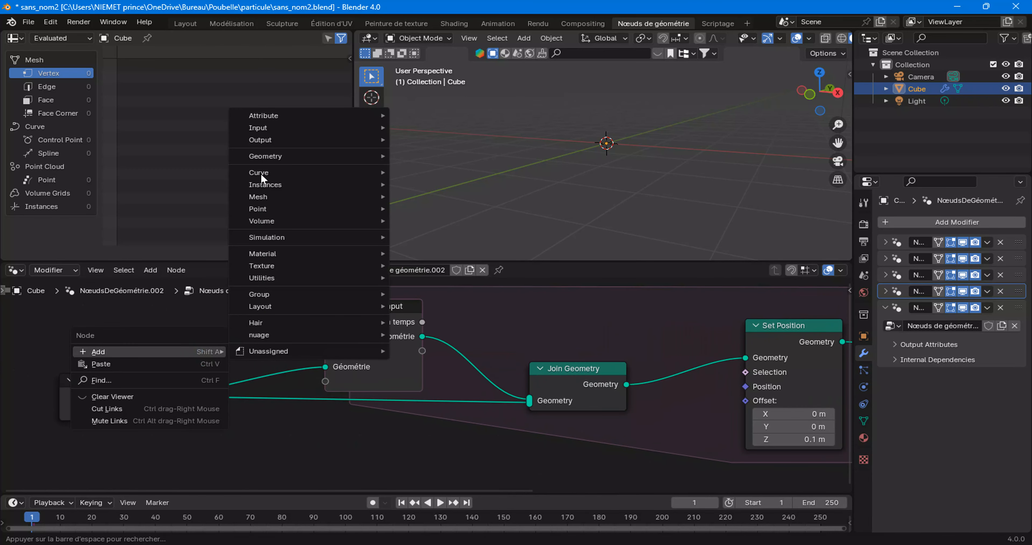
{"action": "mouse_move", "coordinate": [325, 115]}
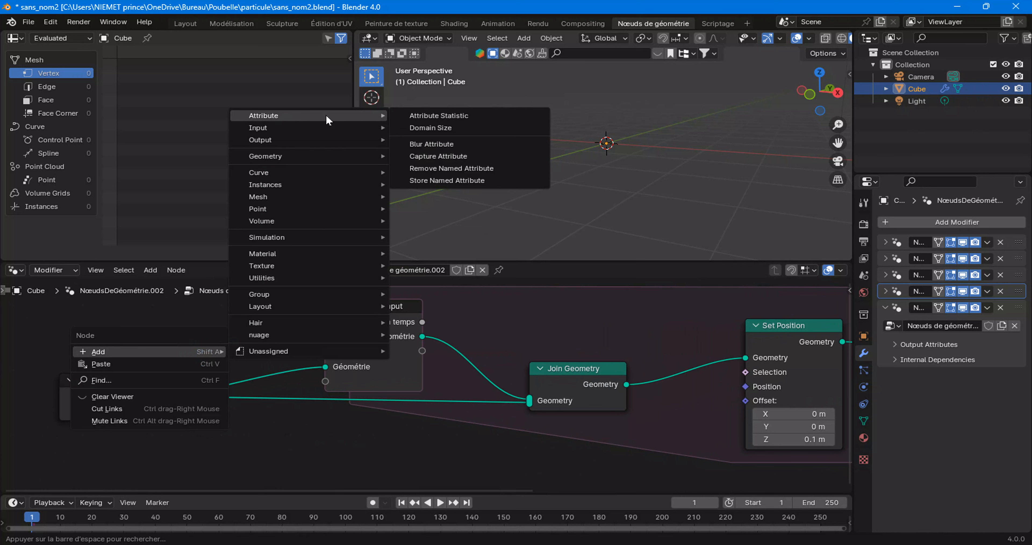
{"action": "left_click", "coordinate": [429, 182]}
{"action": "left_click", "coordinate": [219, 291]}
{"action": "left_click_drag", "start_coordinate": [263, 306], "coordinate": [277, 332]}
Name the stored attribute lifetime and lower the Join Geometry node slightly.
{"action": "left_click", "coordinate": [298, 414]}
{"action": "type", "text": "life"}
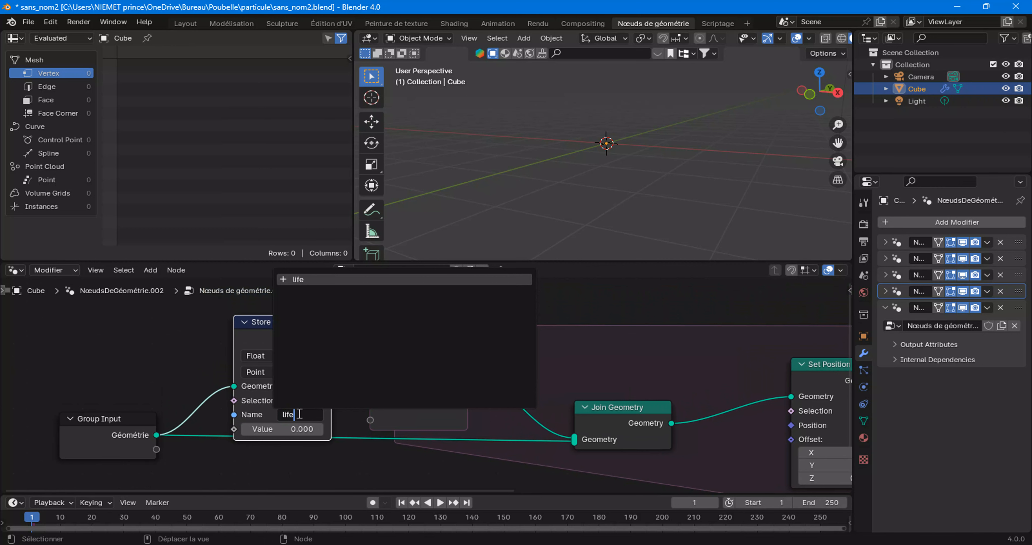
{"action": "type", "text": "time"}
{"action": "key", "text": "Return"}
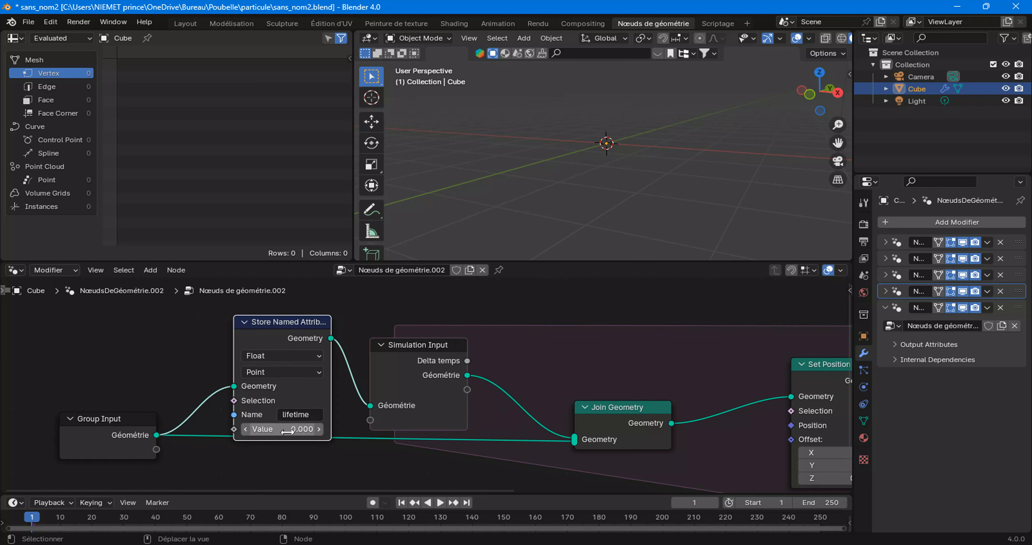
{"action": "scroll", "coordinate": [402, 394], "scroll_direction": "down", "scroll_amount": 1}
{"action": "left_click_drag", "start_coordinate": [569, 414], "coordinate": [569, 419]}
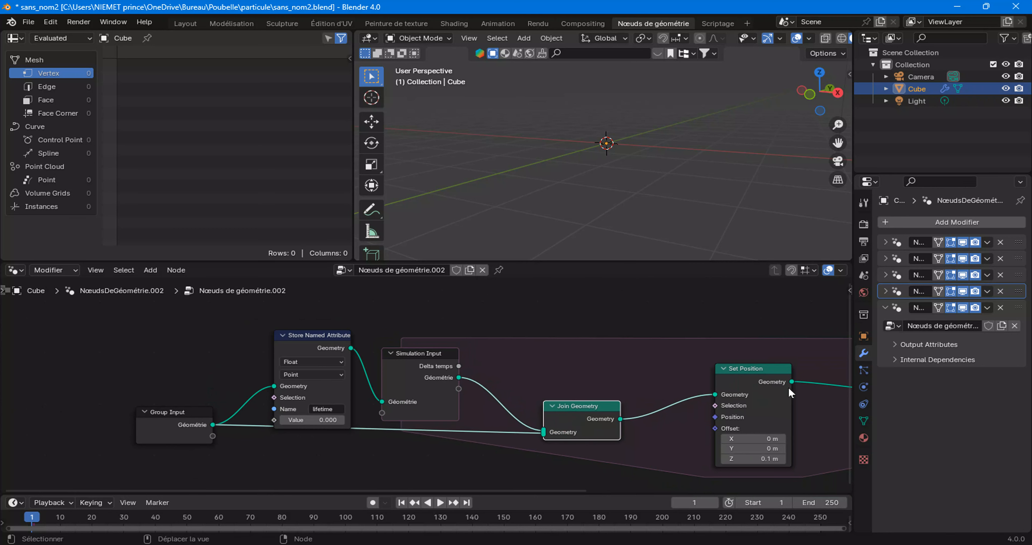
Add a particle system to the cube to view its emission lifetime settings, and remove it again.
{"action": "left_click", "coordinate": [864, 370]}
{"action": "left_click", "coordinate": [1020, 221]}
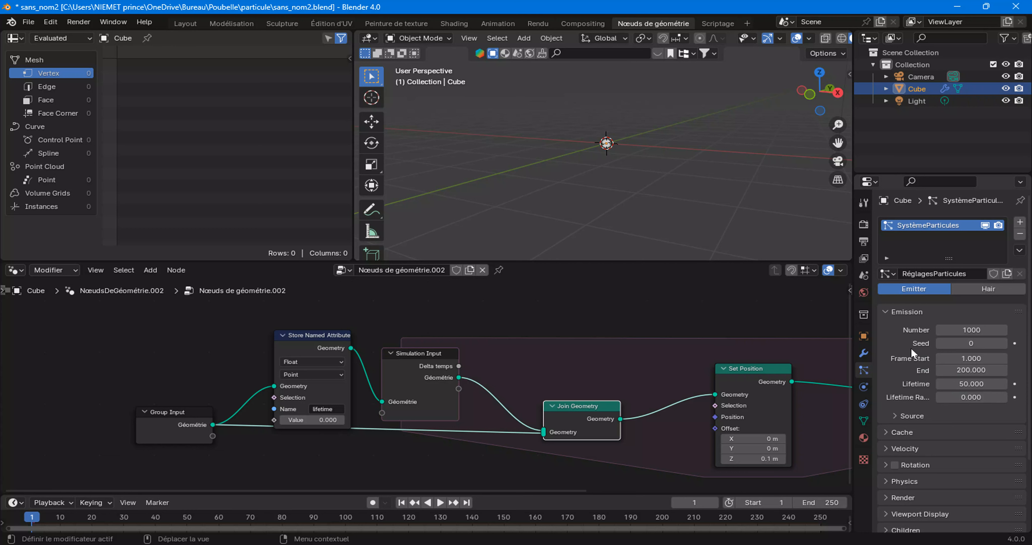
{"action": "left_click", "coordinate": [1020, 233]}
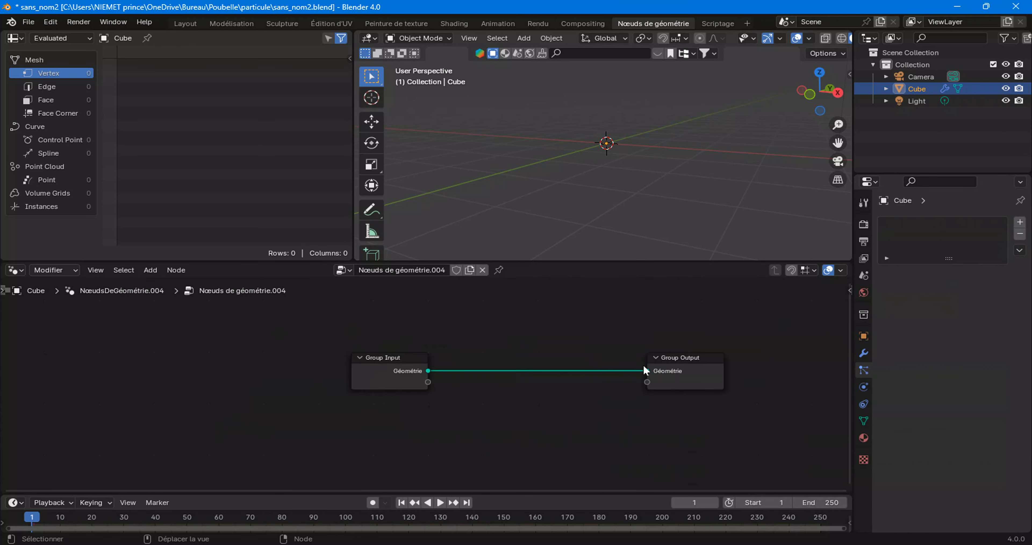
{"action": "left_click", "coordinate": [864, 352]}
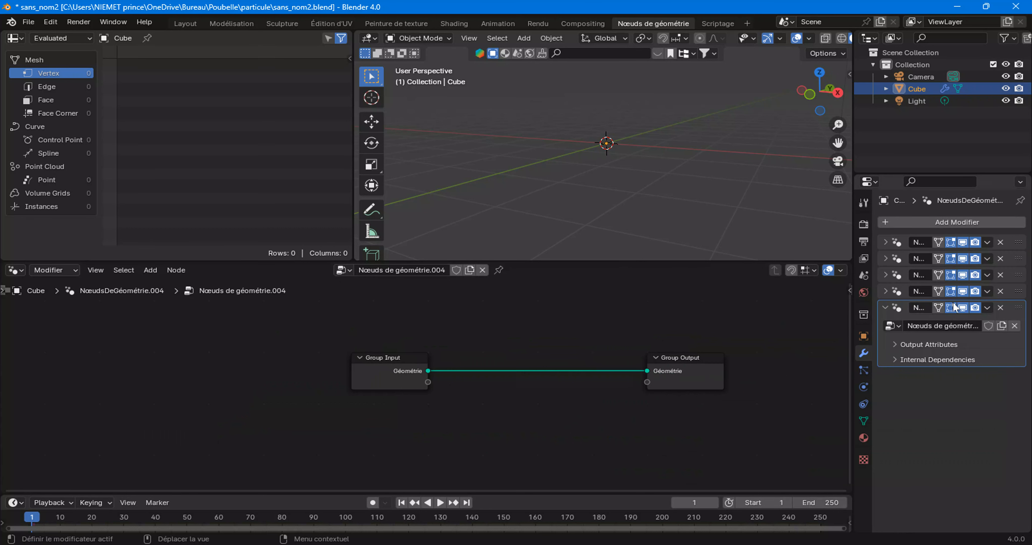
Return to the fourth modifier's node tree and move Set Position, Simulation Output and Group Output farther from Join Geometry.
{"action": "left_click", "coordinate": [1023, 296]}
{"action": "middle_click_drag", "start_coordinate": [513, 436], "coordinate": [385, 420]}
{"action": "scroll", "coordinate": [334, 407], "scroll_direction": "down", "scroll_amount": 3}
{"action": "left_click_drag", "start_coordinate": [455, 374], "coordinate": [547, 374]}
{"action": "left_click_drag", "start_coordinate": [516, 328], "coordinate": [660, 403]}
{"action": "left_click_drag", "start_coordinate": [557, 382], "coordinate": [647, 382]}
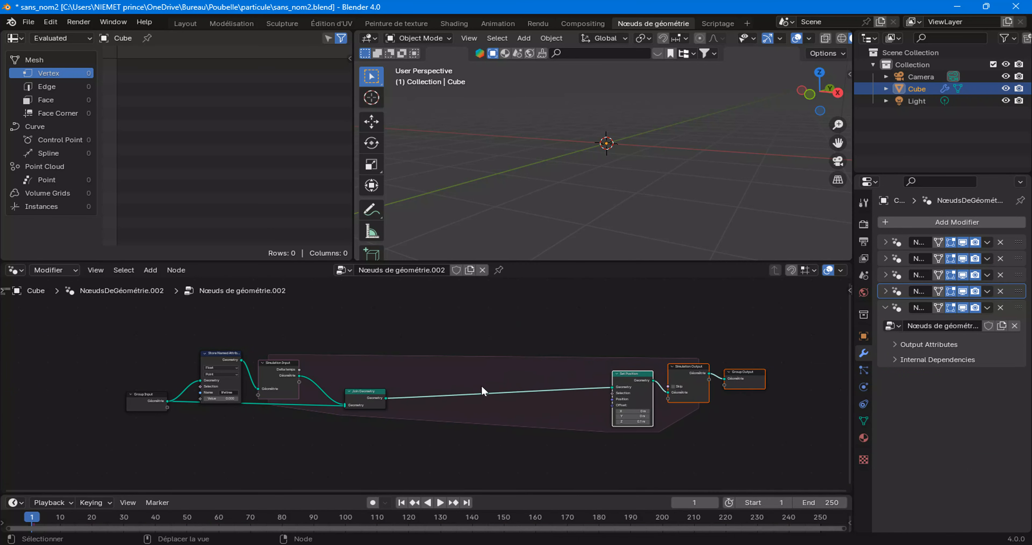
Add a Named Attribute node below the link between Join Geometry and Set Position.
{"action": "scroll", "coordinate": [441, 388], "scroll_direction": "up", "scroll_amount": 2}
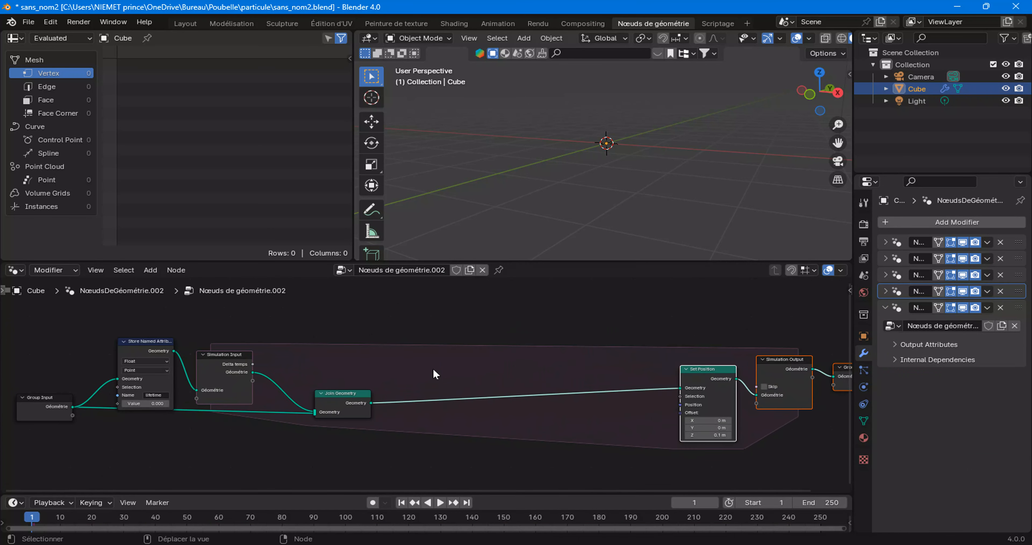
{"action": "scroll", "coordinate": [437, 404], "scroll_direction": "up", "scroll_amount": 3}
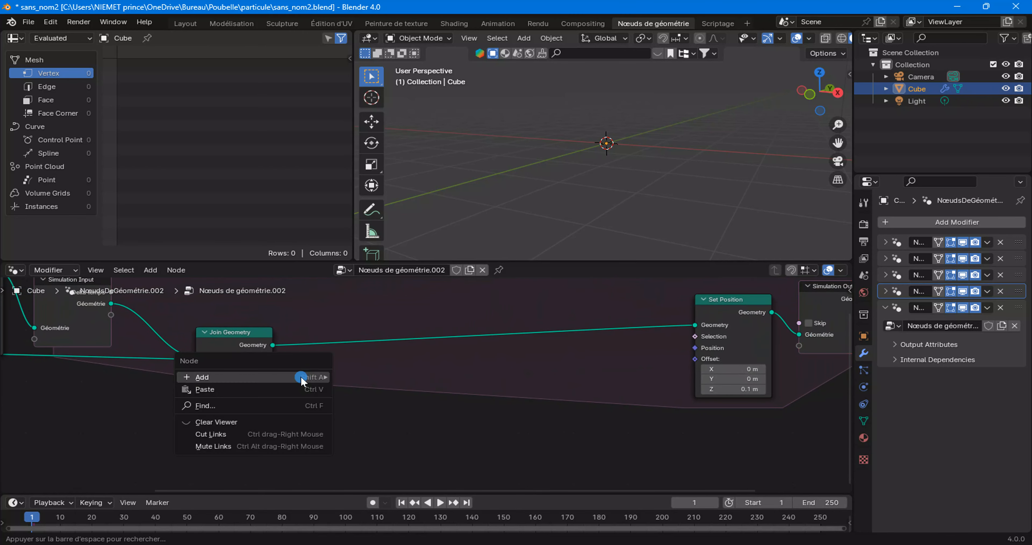
{"action": "right_click", "coordinate": [301, 374]}
{"action": "mouse_move", "coordinate": [301, 377]}
{"action": "mouse_move", "coordinate": [401, 182]}
{"action": "mouse_move", "coordinate": [529, 182]}
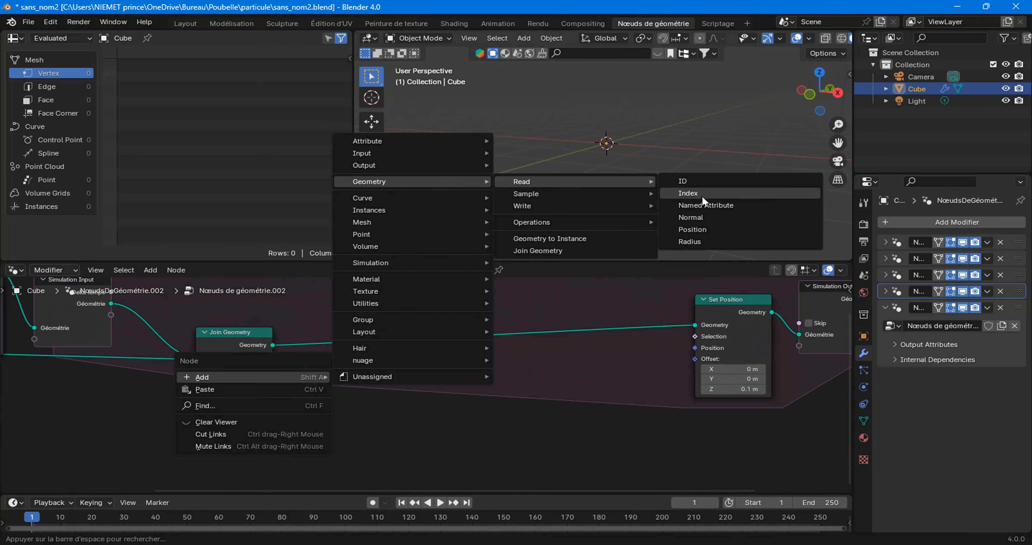
{"action": "left_click", "coordinate": [698, 206]}
{"action": "left_click", "coordinate": [330, 413]}
Choose lifetime as the attribute read by the Named Attribute node and reposition the node slightly.
{"action": "left_click", "coordinate": [339, 430]}
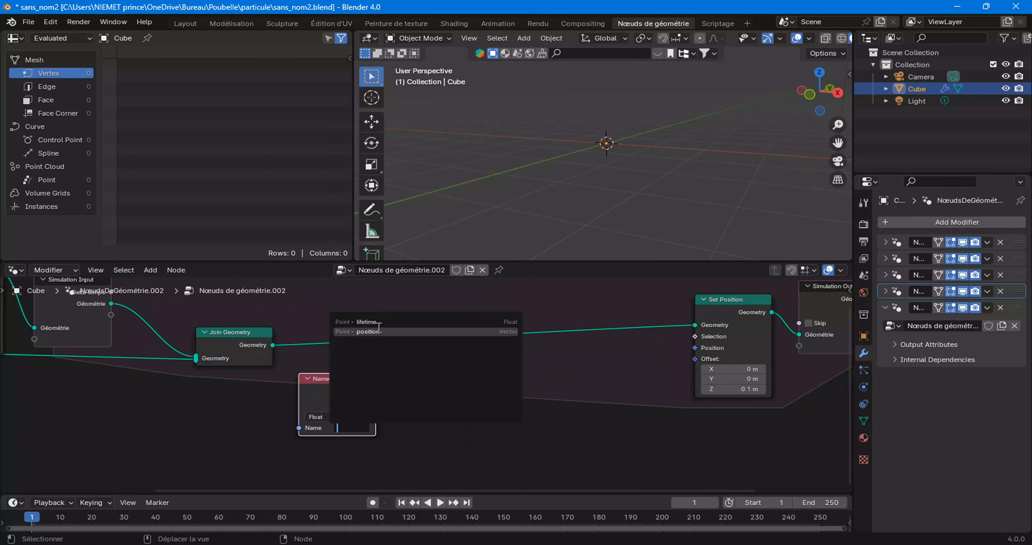
{"action": "left_click", "coordinate": [386, 320]}
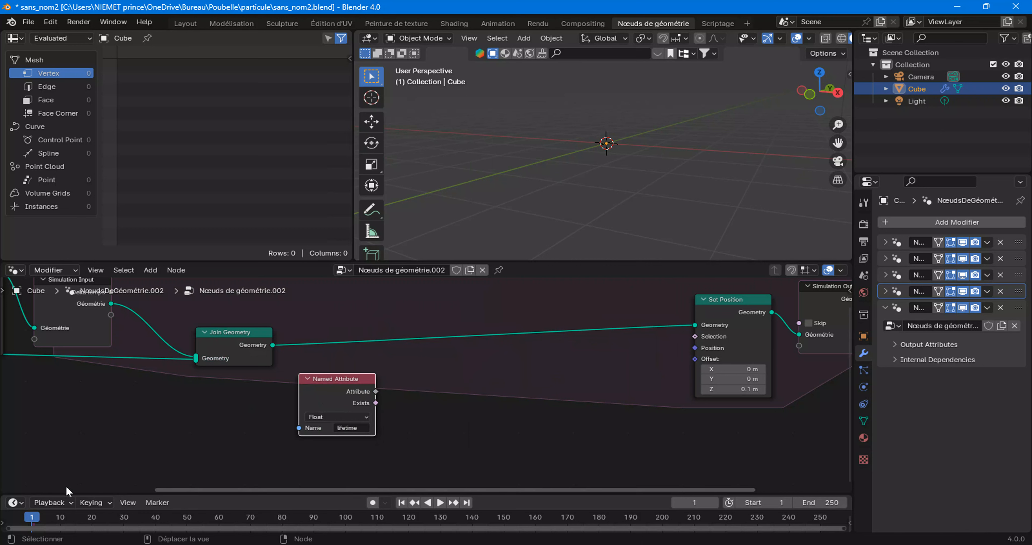
{"action": "scroll", "coordinate": [317, 449], "scroll_direction": "up", "scroll_amount": 1}
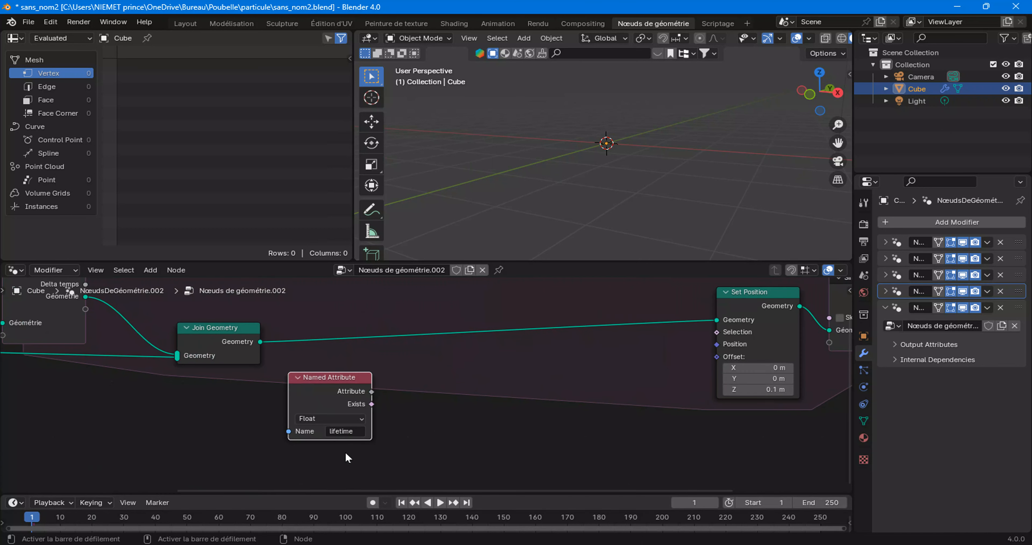
{"action": "middle_click_drag", "start_coordinate": [390, 431], "coordinate": [386, 401]}
{"action": "left_click_drag", "start_coordinate": [328, 353], "coordinate": [308, 361]}
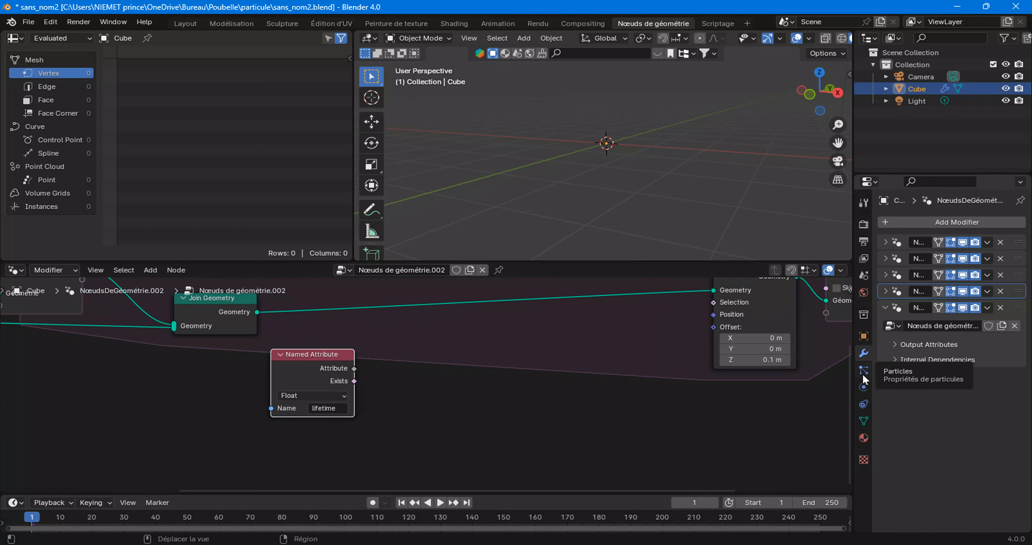
Add a Math node using the Add operation beside the Named Attribute node.
{"action": "right_click", "coordinate": [409, 359]}
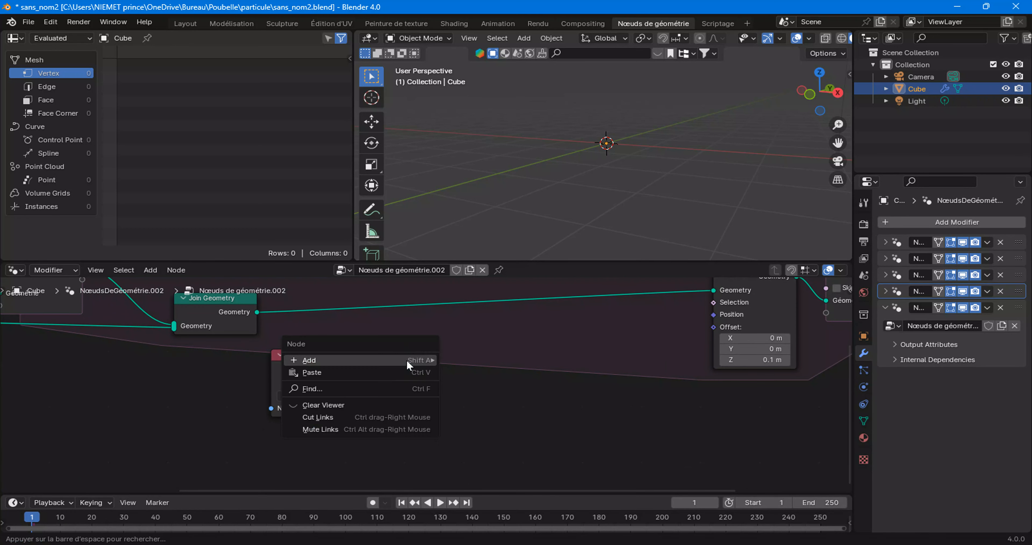
{"action": "mouse_move", "coordinate": [406, 360]}
{"action": "mouse_move", "coordinate": [484, 165]}
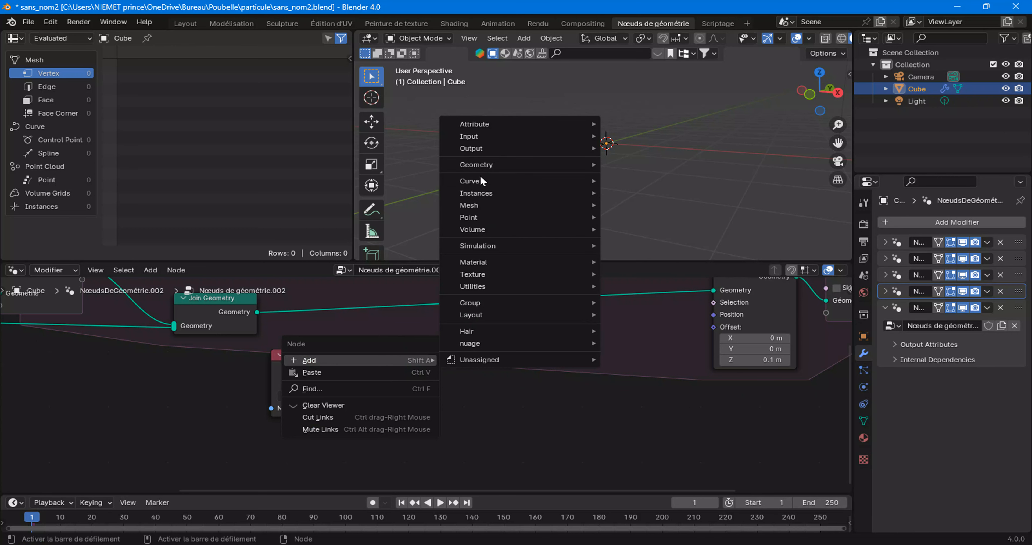
{"action": "mouse_move", "coordinate": [478, 286]}
{"action": "mouse_move", "coordinate": [623, 338]}
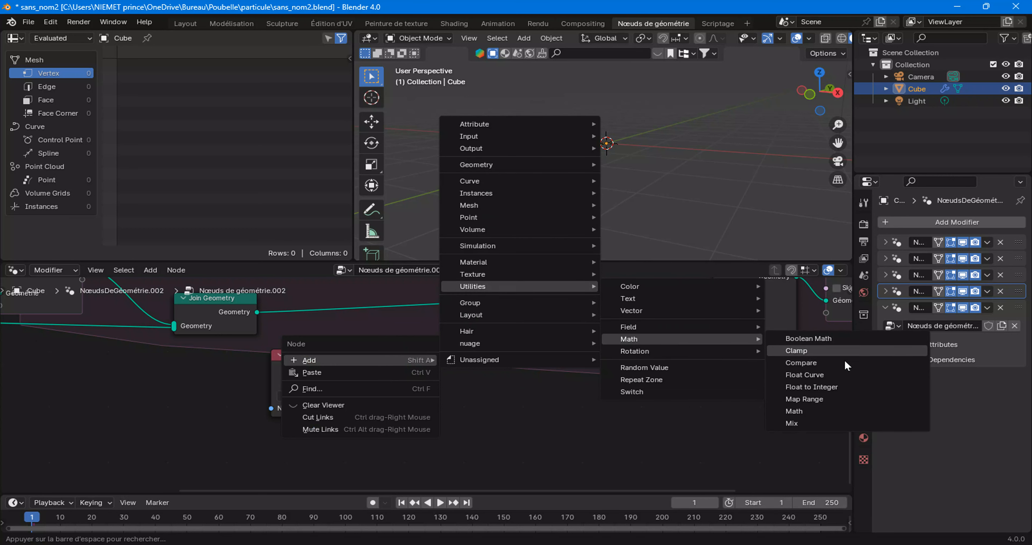
{"action": "left_click", "coordinate": [820, 410]}
{"action": "left_click", "coordinate": [359, 365]}
Link the Named Attribute node's Attribute output to the Add node's first value and set its second value to 1.
{"action": "left_click_drag", "start_coordinate": [354, 368], "coordinate": [371, 419]}
{"action": "left_click", "coordinate": [424, 431]}
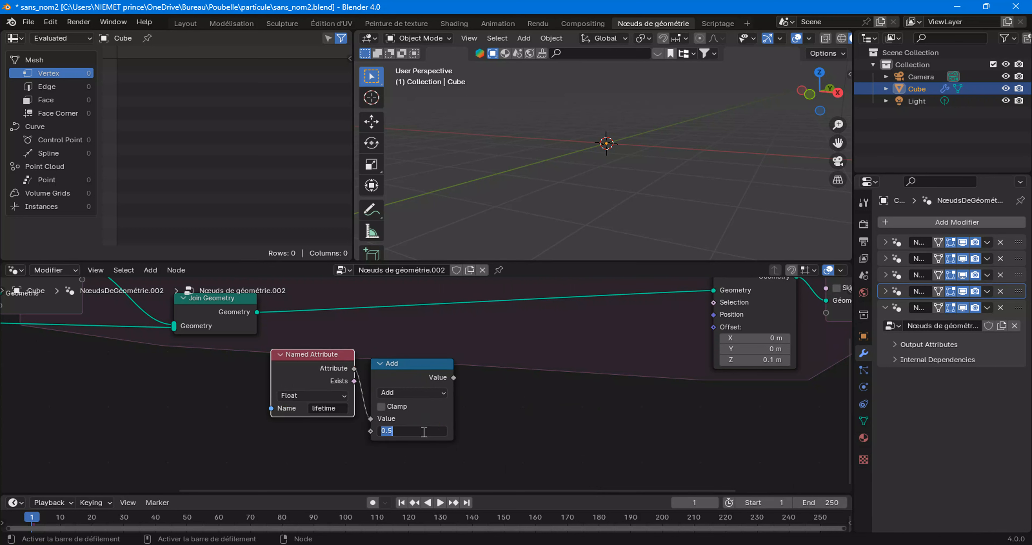
{"action": "type", "text": "1"}
{"action": "key", "text": "Return"}
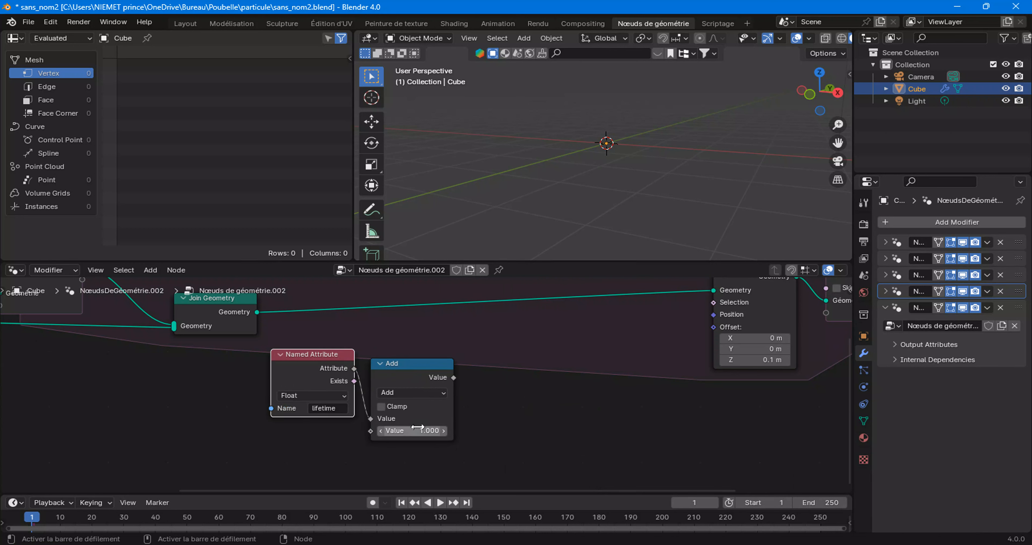
Duplicate the lifetime Store Named Attribute node and insert the copy on the link between Join Geometry and Set Position.
{"action": "scroll", "coordinate": [400, 420], "scroll_direction": "down", "scroll_amount": 3}
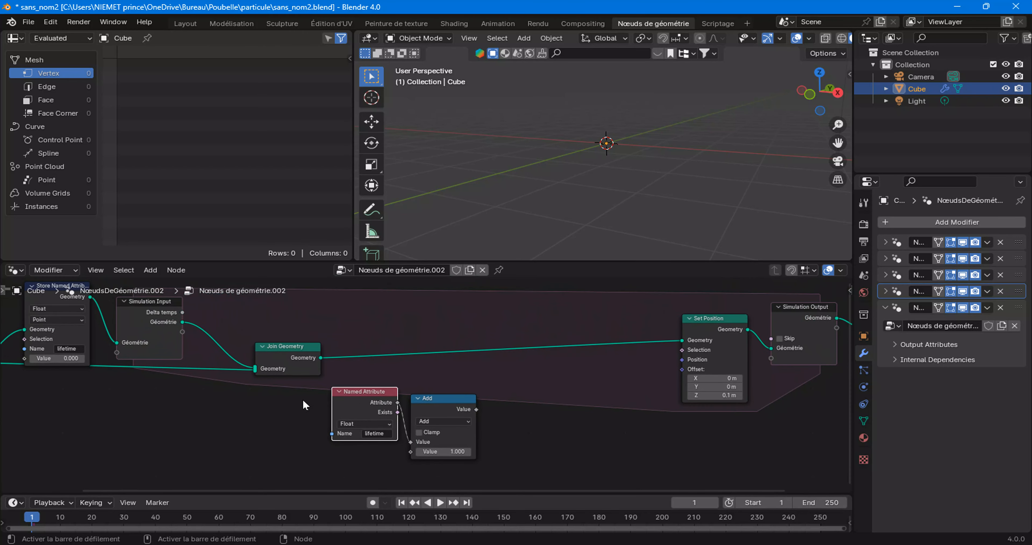
{"action": "left_click_drag", "start_coordinate": [101, 316], "coordinate": [116, 317]}
{"action": "right_click", "coordinate": [108, 319]}
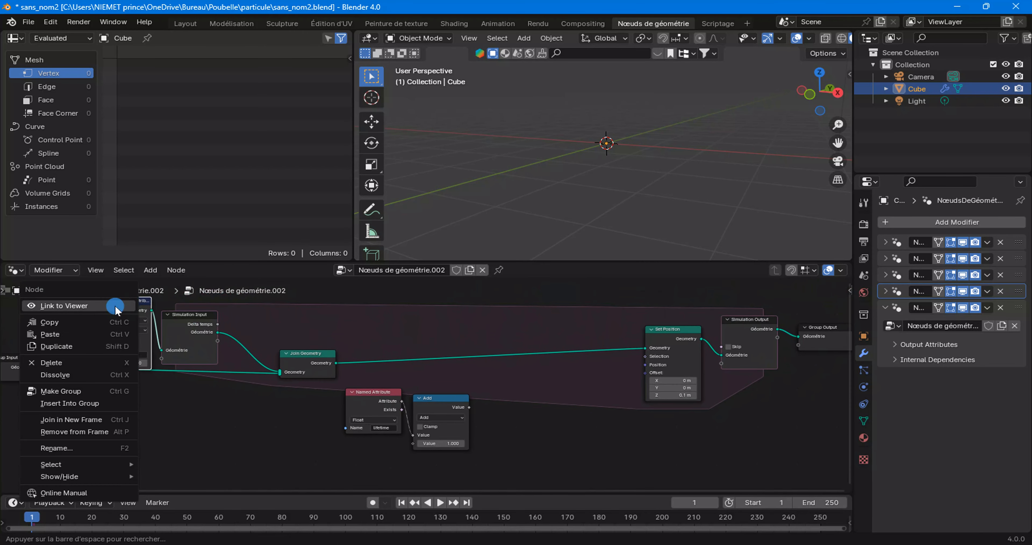
{"action": "left_click", "coordinate": [102, 346]}
{"action": "left_click", "coordinate": [517, 380]}
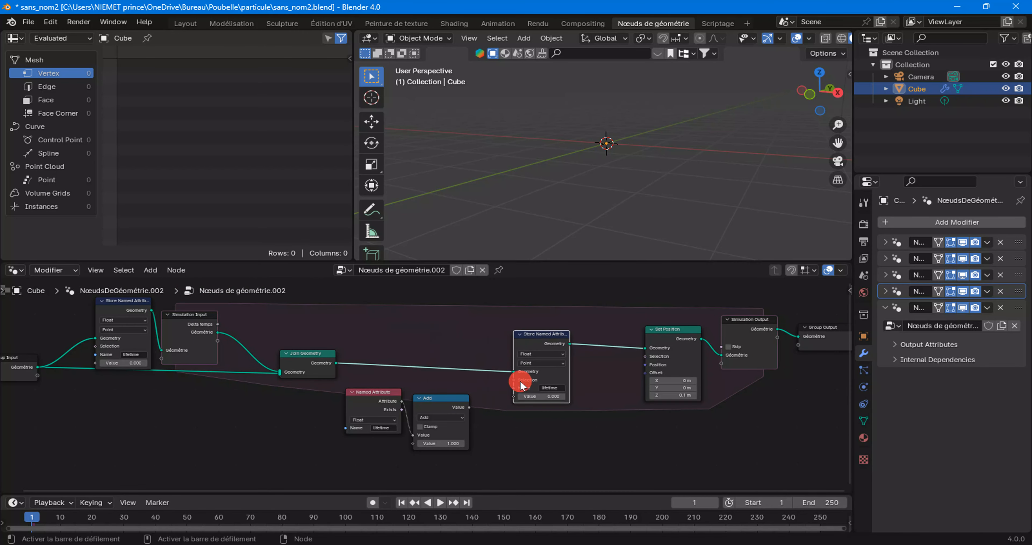
Link the Add node's result to the Value input of the duplicated Store Named Attribute node.
{"action": "scroll", "coordinate": [493, 432], "scroll_direction": "up", "scroll_amount": 2}
{"action": "left_click_drag", "start_coordinate": [484, 415], "coordinate": [550, 400]}
{"action": "left_click_drag", "start_coordinate": [358, 376], "coordinate": [434, 409]}
{"action": "left_click_drag", "start_coordinate": [434, 408], "coordinate": [457, 405]}
{"action": "left_click", "coordinate": [613, 447]}
Play the particle simulation from frame 1, pause it at frame 42 and view the particles from another angle.
{"action": "key", "text": "Home"}
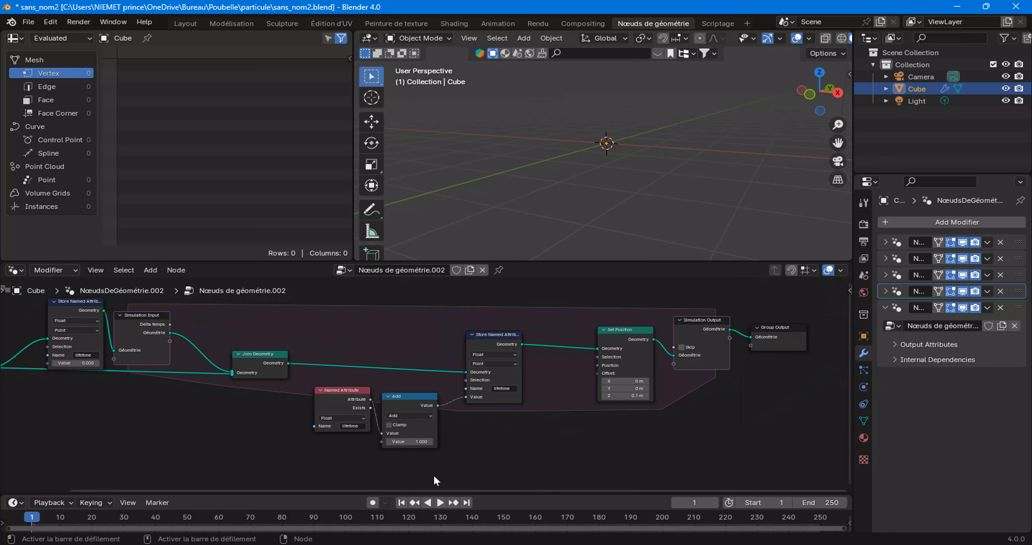
{"action": "left_click", "coordinate": [440, 502]}
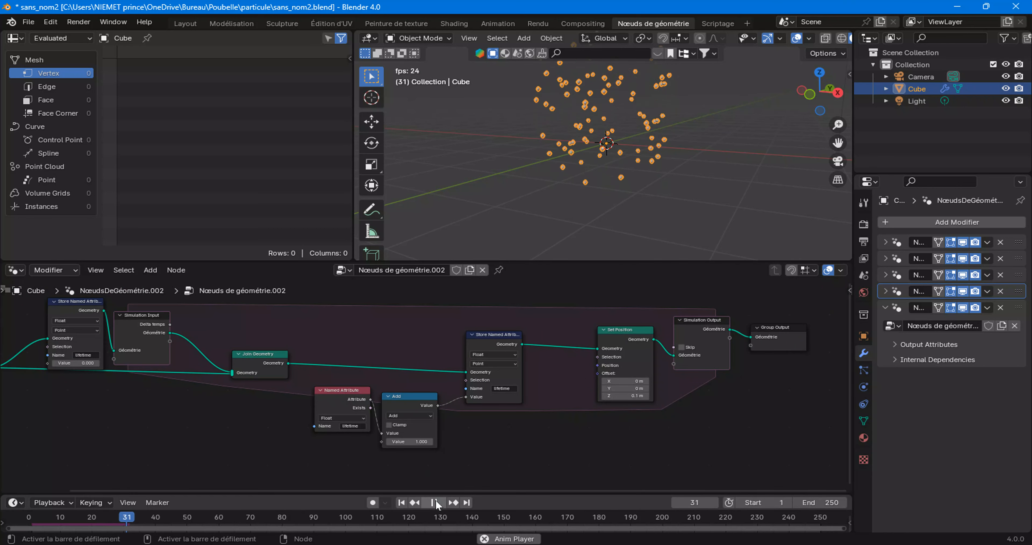
{"action": "left_click", "coordinate": [440, 503]}
{"action": "mouse_move", "coordinate": [622, 220]}
{"action": "middle_mouse_down"}
{"action": "mouse_move", "coordinate": [635, 189]}
{"action": "mouse_move", "coordinate": [614, 206]}
{"action": "middle_mouse_up"}
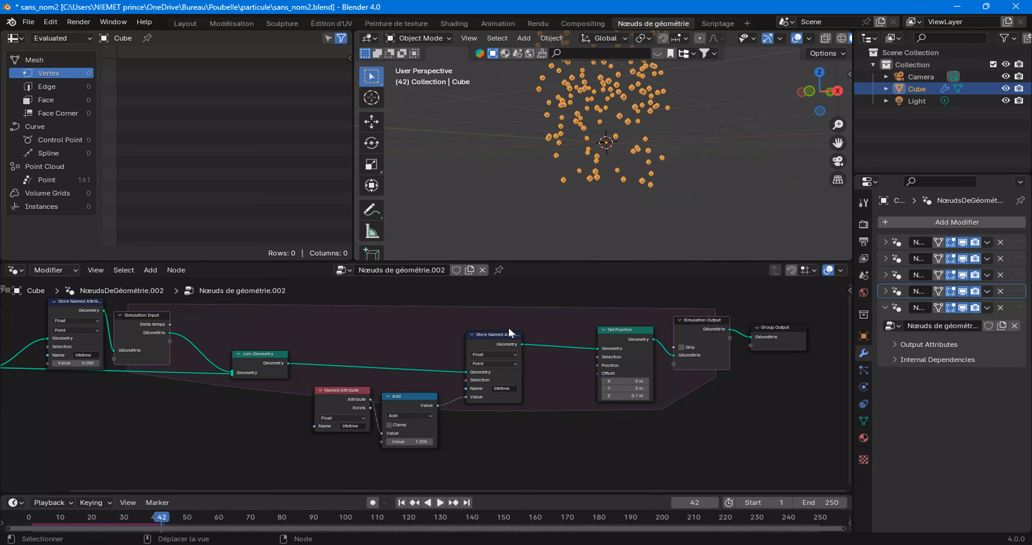
Preview the second Store Named Attribute node with the Add result in a Viewer and examine the point values in the spreadsheet.
{"action": "left_click", "coordinate": [507, 342], "text": "ctrl+shift"}
{"action": "left_click", "coordinate": [440, 405], "text": "ctrl+shift"}
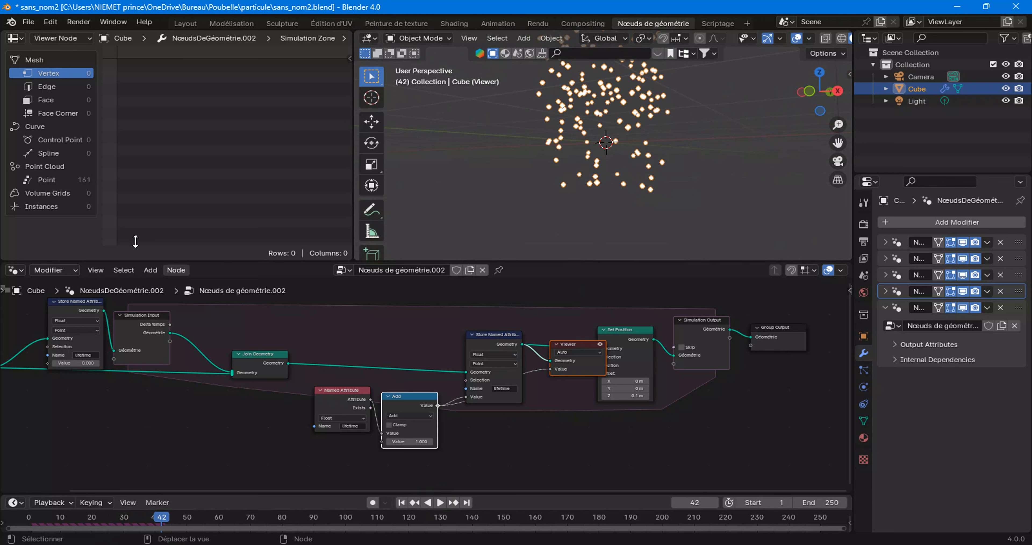
{"action": "left_click", "coordinate": [90, 175]}
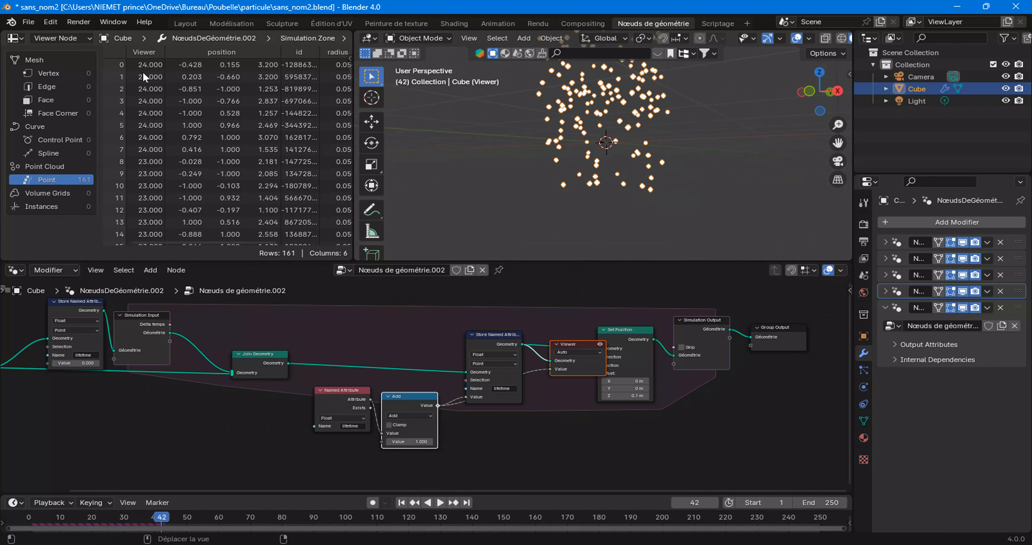
{"action": "scroll", "coordinate": [158, 126], "scroll_direction": "down", "scroll_amount": 10}
{"action": "scroll", "coordinate": [159, 136], "scroll_direction": "down", "scroll_amount": 20}
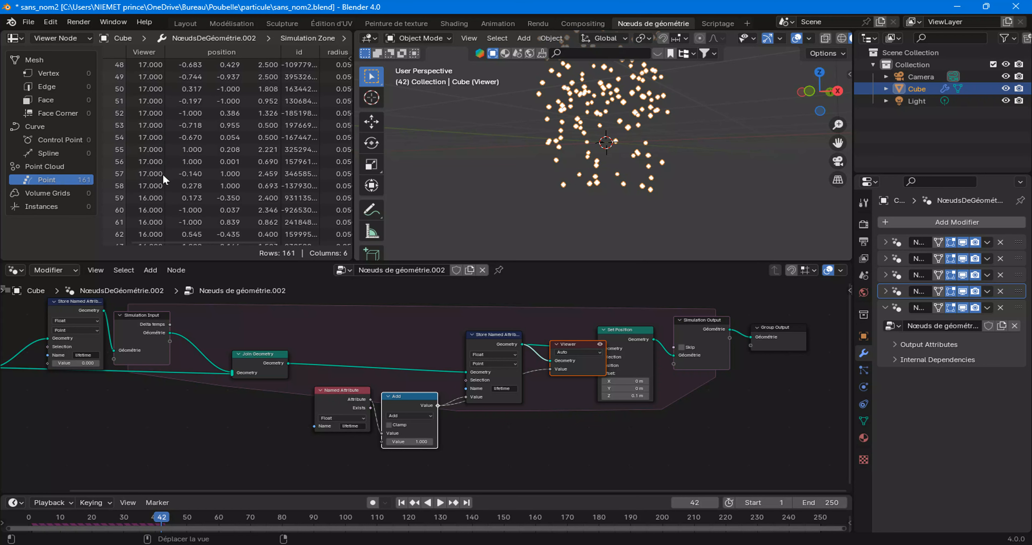
{"action": "scroll", "coordinate": [154, 221], "scroll_direction": "down", "scroll_amount": 8}
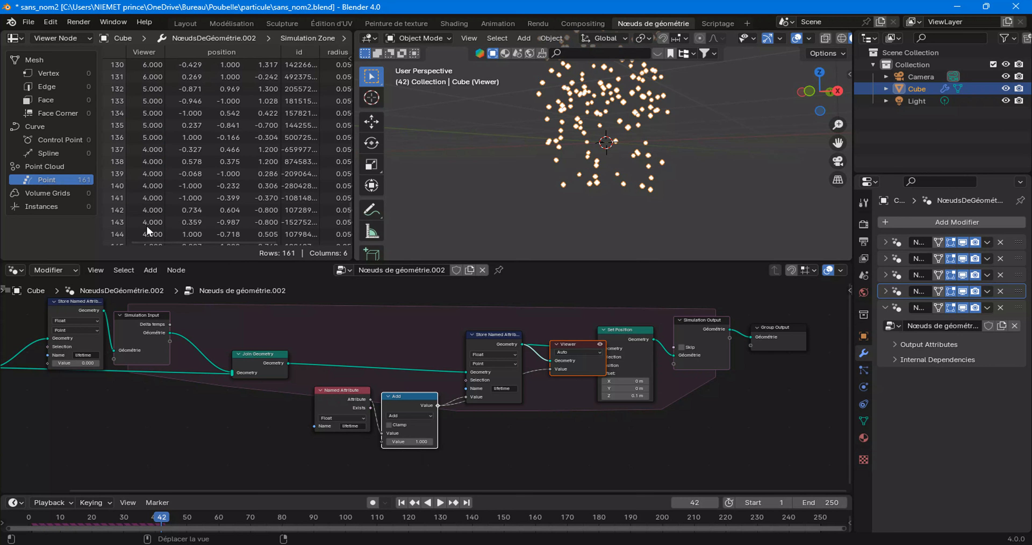
Delete only the Viewer node, undoing a deletion that also takes the Add node.
{"action": "scroll", "coordinate": [584, 365], "scroll_direction": "down", "scroll_amount": 1}
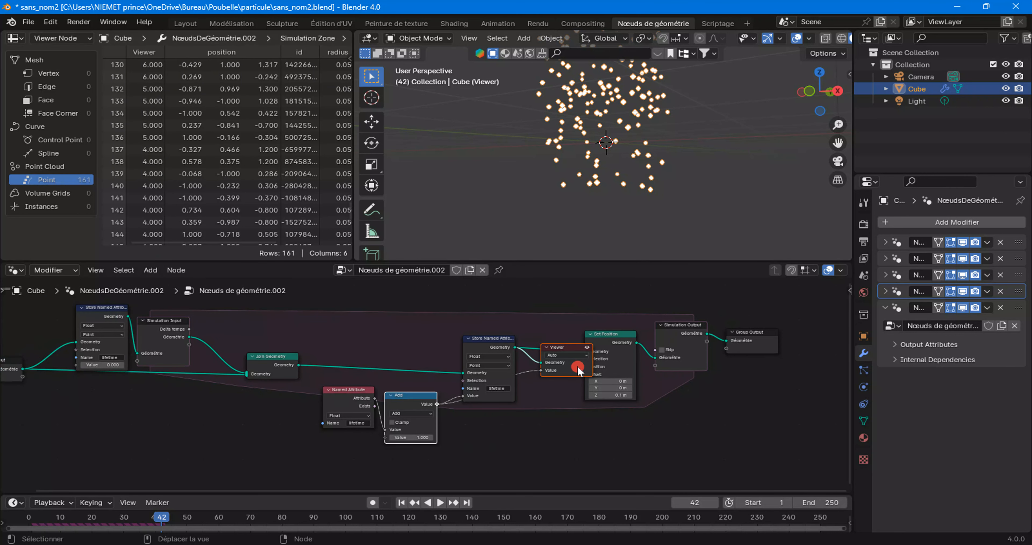
{"action": "key", "text": "ctrl+x"}
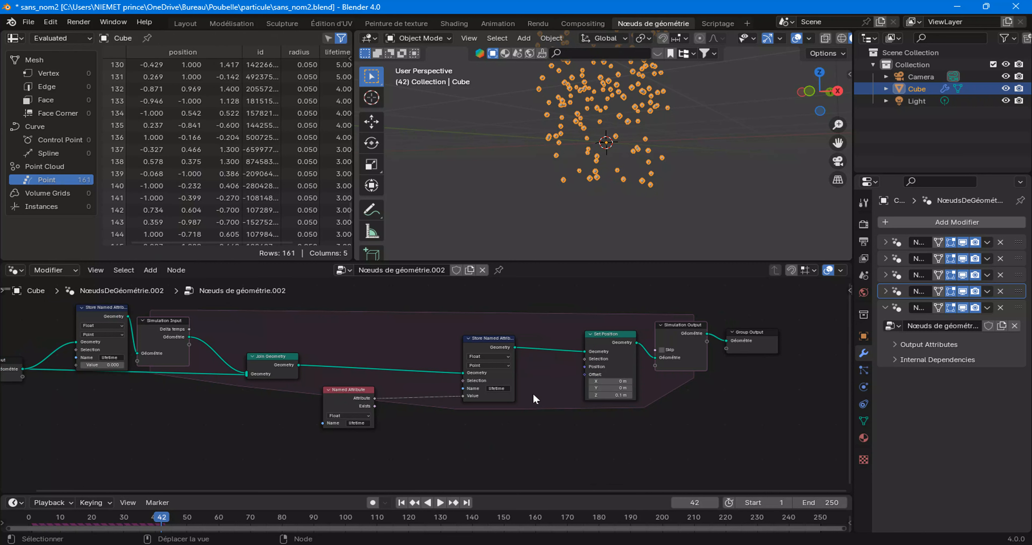
{"action": "key", "text": "ctrl+z"}
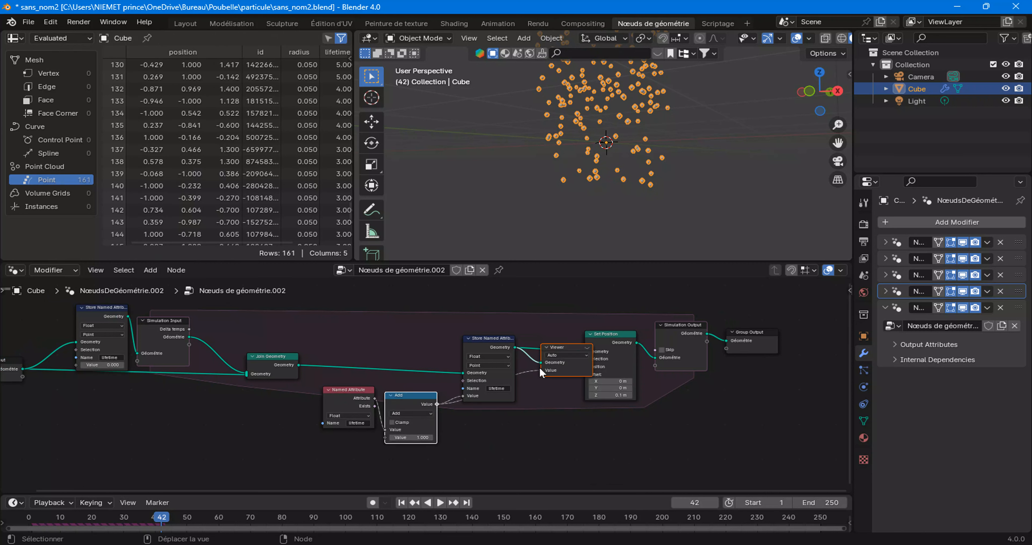
{"action": "left_click", "coordinate": [571, 366]}
{"action": "key", "text": "ctrl+x"}
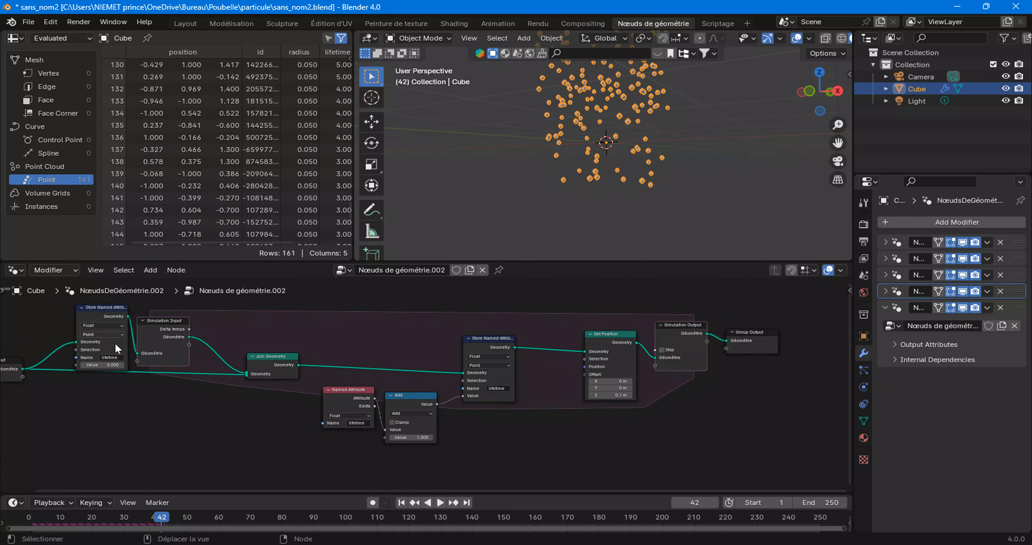
Switch to the fifth modifier's node tree and spread its Group Input and Group Output nodes farther apart.
{"action": "left_click", "coordinate": [1012, 359]}
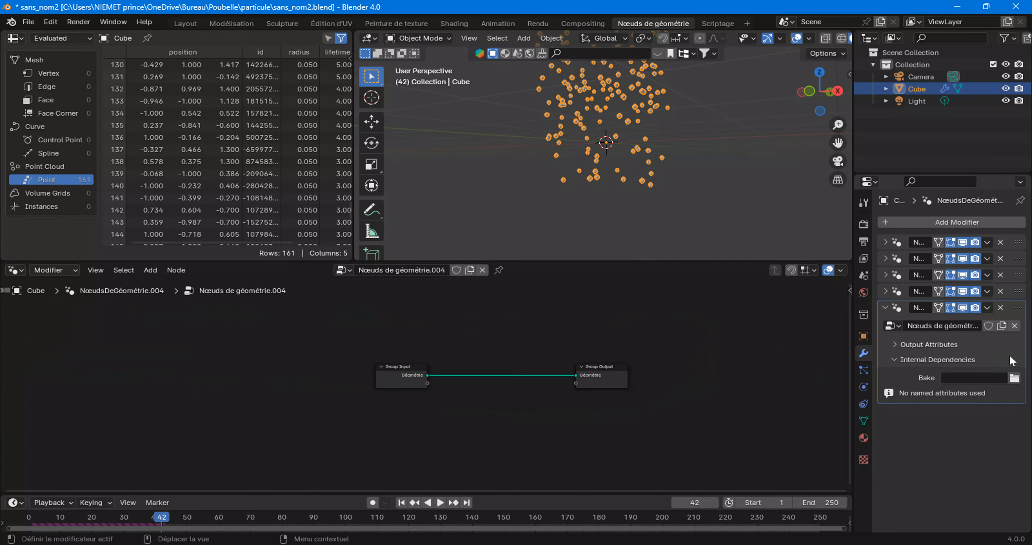
{"action": "scroll", "coordinate": [441, 395], "scroll_direction": "up", "scroll_amount": 2}
{"action": "left_click_drag", "start_coordinate": [417, 393], "coordinate": [225, 376]}
{"action": "middle_click_drag", "start_coordinate": [493, 413], "coordinate": [430, 396]}
{"action": "scroll", "coordinate": [431, 396], "scroll_direction": "up", "scroll_amount": 1}
{"action": "left_click", "coordinate": [327, 380]}
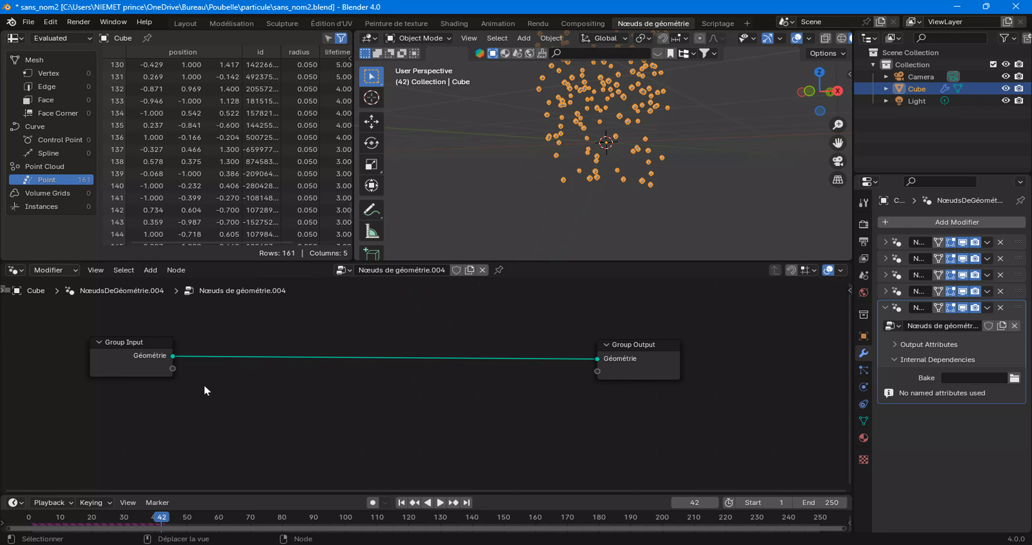
Start adding a node below Group Input in the fifth modifier's node tree.
{"action": "right_click", "coordinate": [162, 401]}
{"action": "mouse_move", "coordinate": [162, 401]}
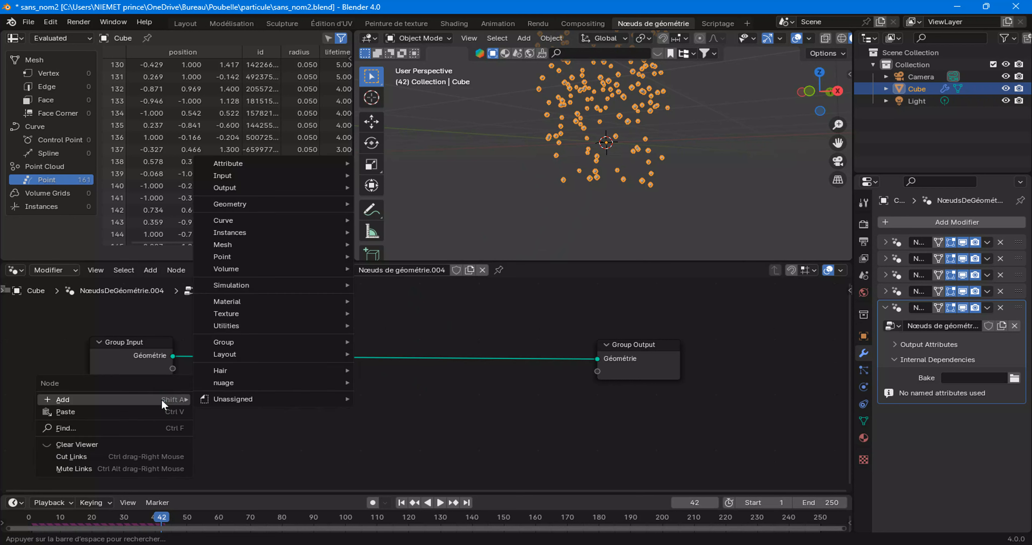